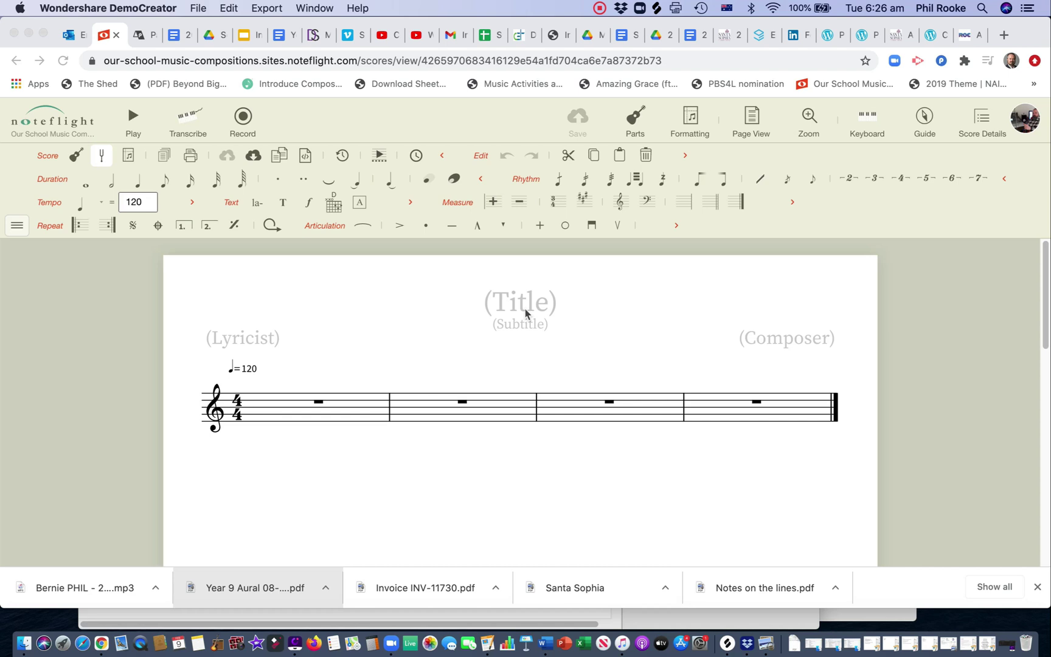
Step: Replace the title placeholder with 'Lines & Spaces' and commit it
{"action": "left_click", "coordinate": [525, 314]}
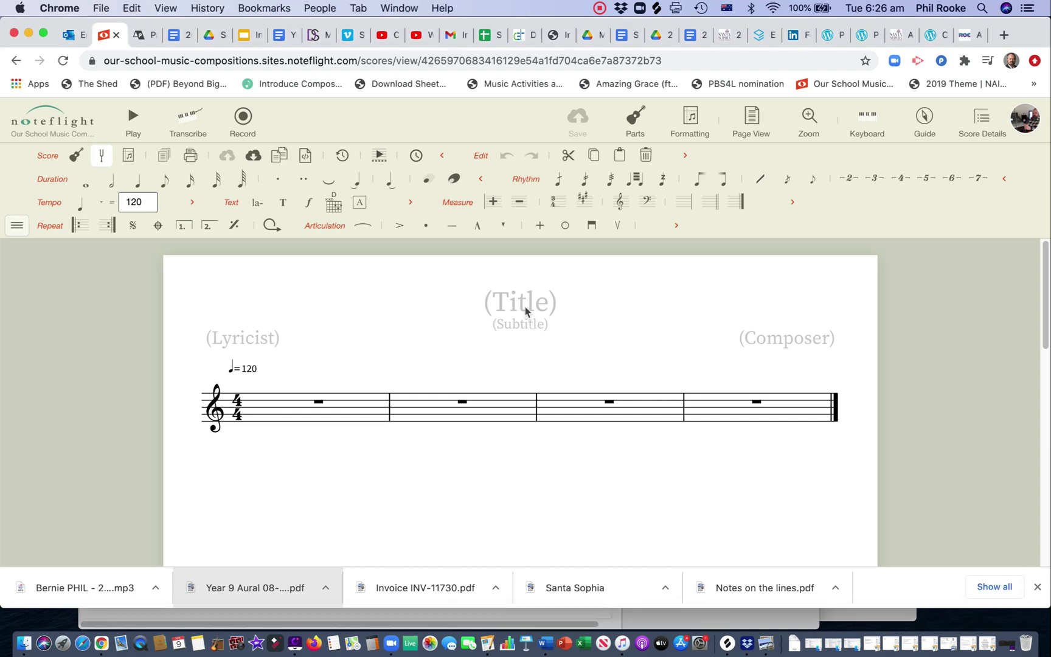
{"action": "left_click", "coordinate": [526, 312]}
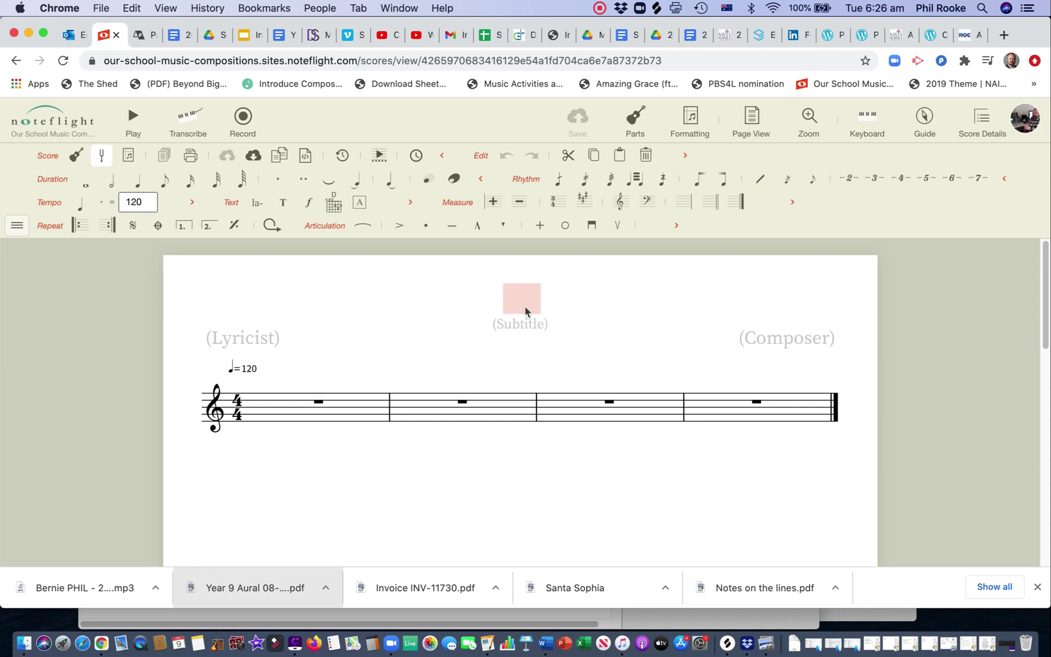
{"action": "type", "text": "Lines &"}
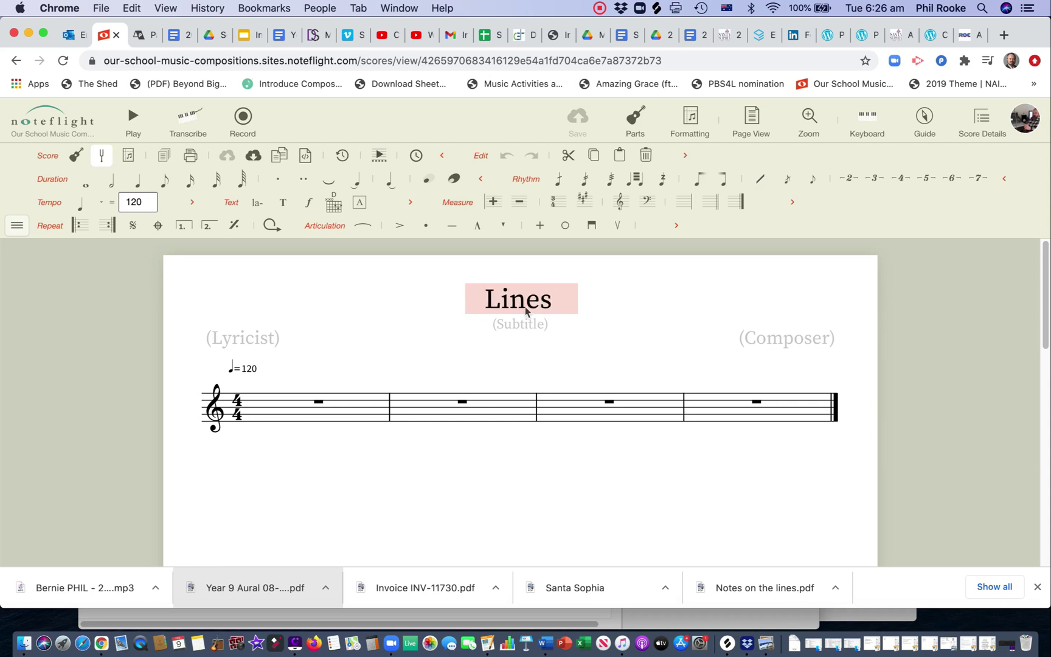
{"action": "type", "text": " Spa"}
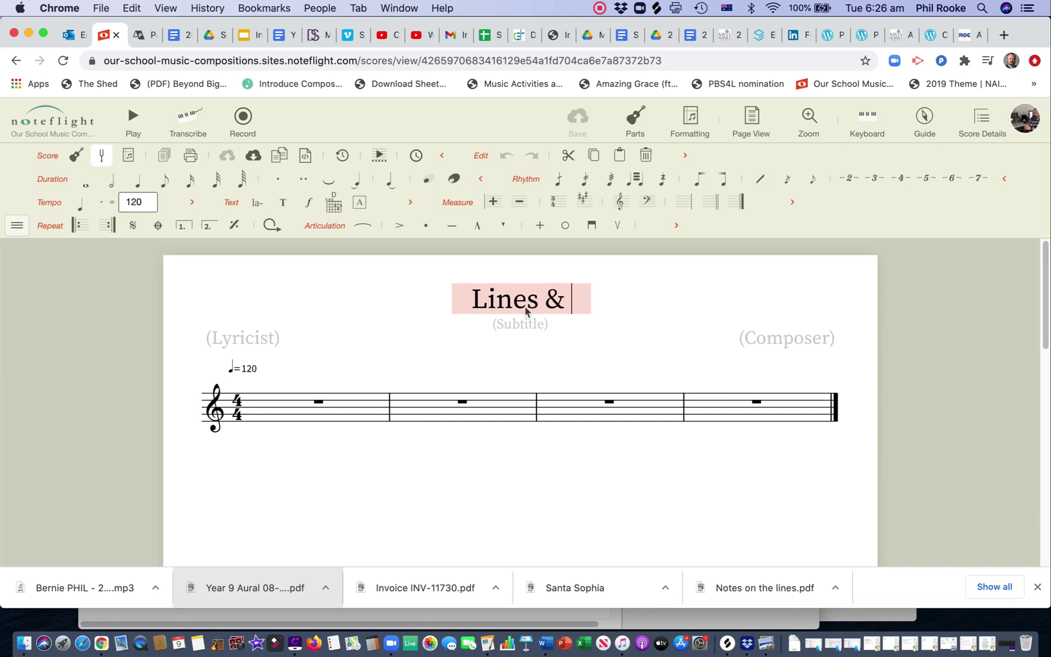
{"action": "type", "text": "ces"}
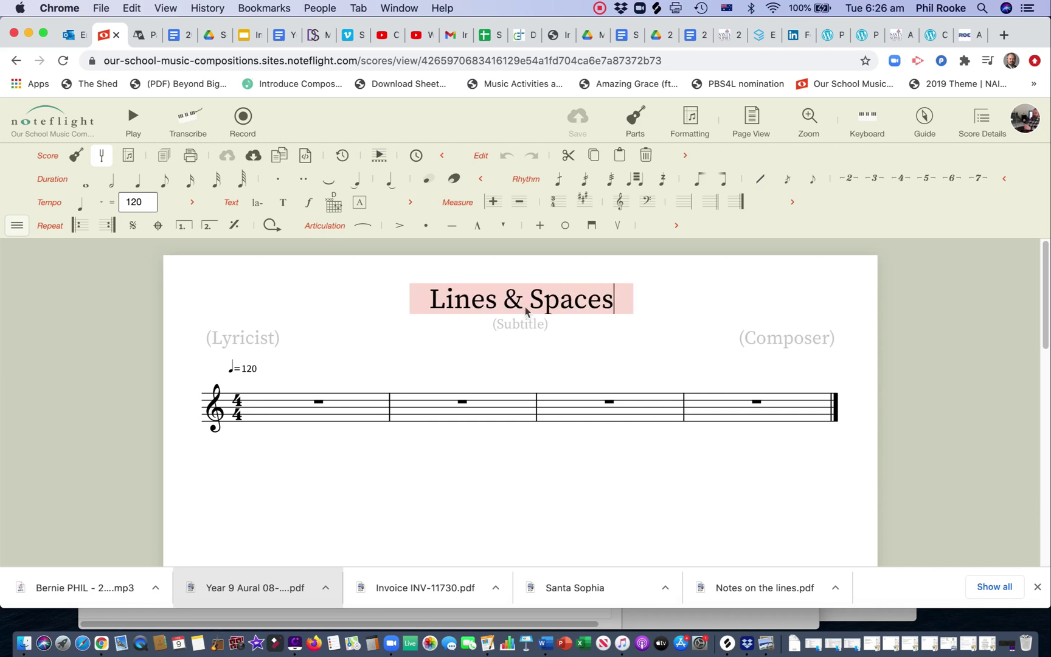
{"action": "left_click", "coordinate": [631, 503]}
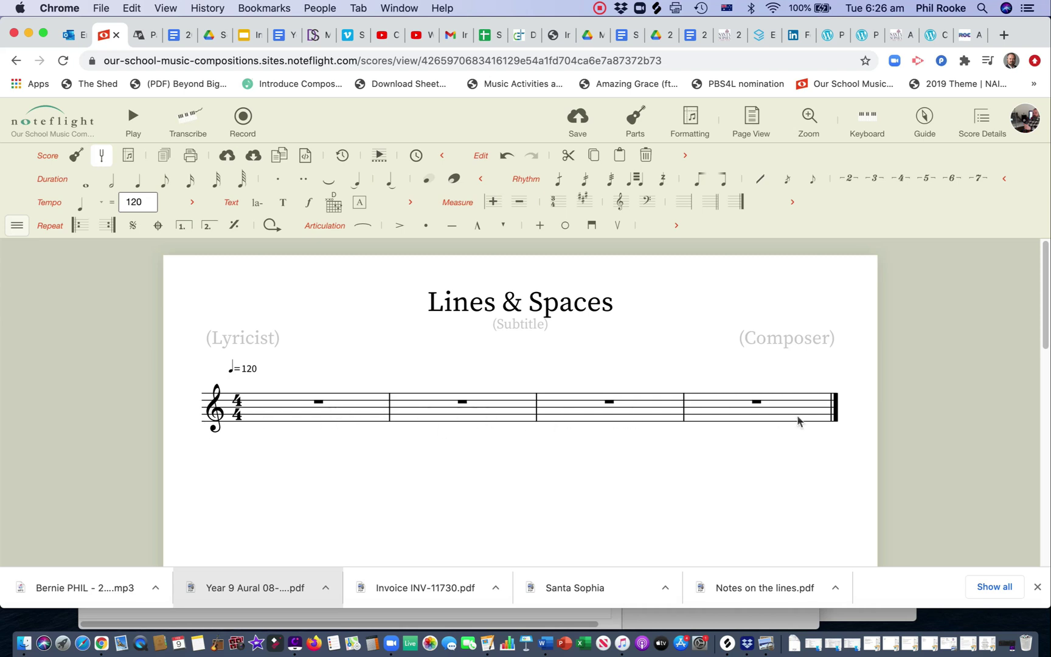
Step: Select bar 1 and enter a note on the bottom-line E
{"action": "left_click", "coordinate": [270, 416]}
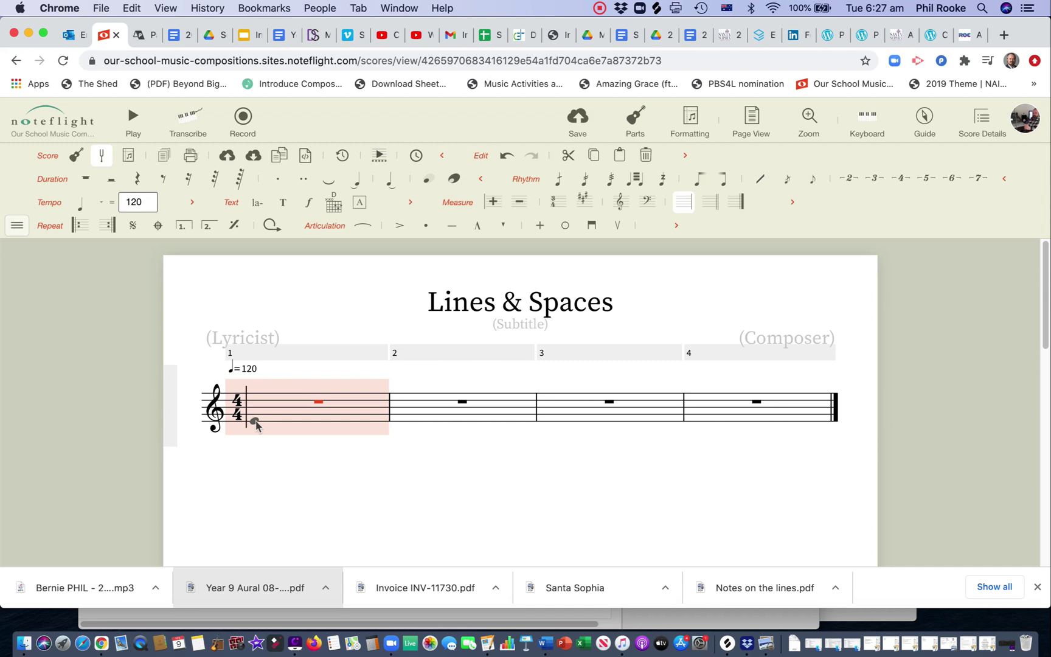
{"action": "left_click", "coordinate": [255, 422]}
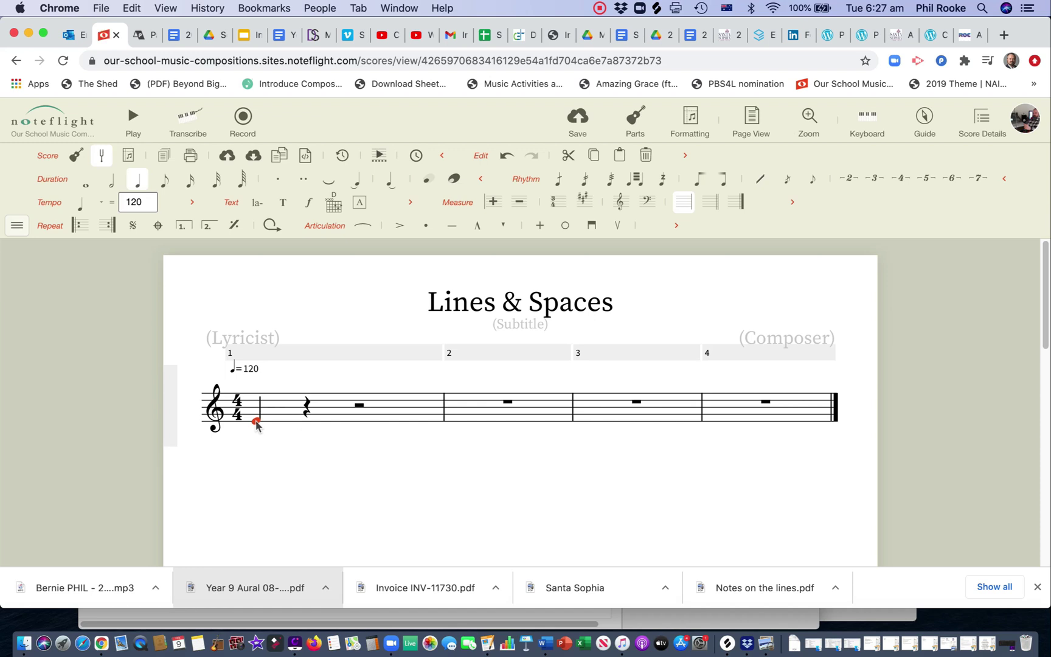
Step: Set the opening E to a half note, after briefly trying a quarter note
{"action": "left_click", "coordinate": [112, 183]}
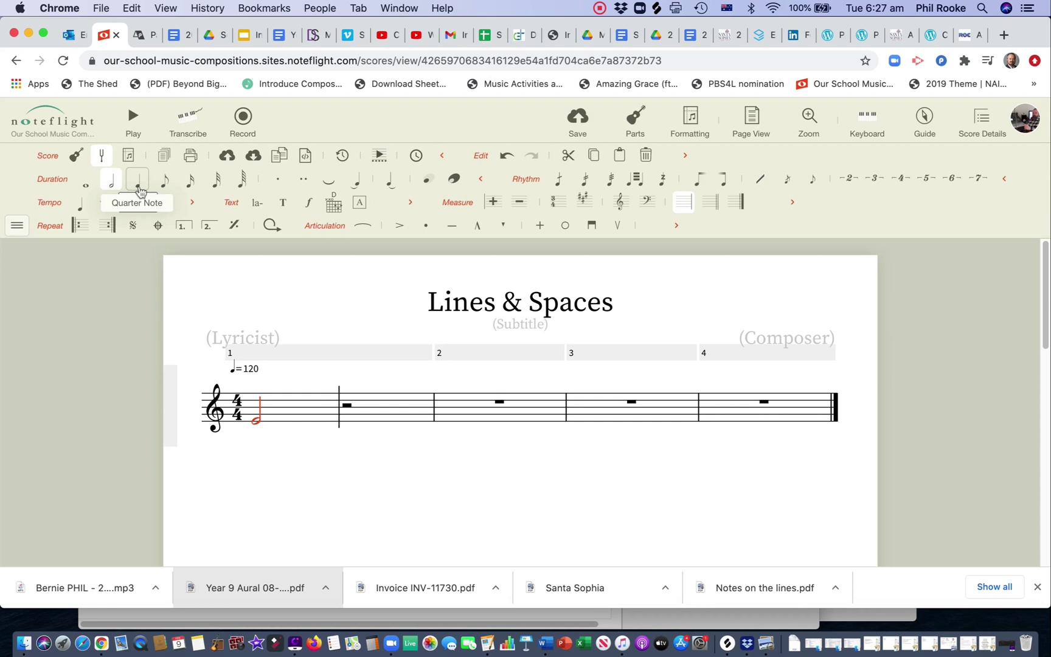
{"action": "left_click", "coordinate": [140, 191]}
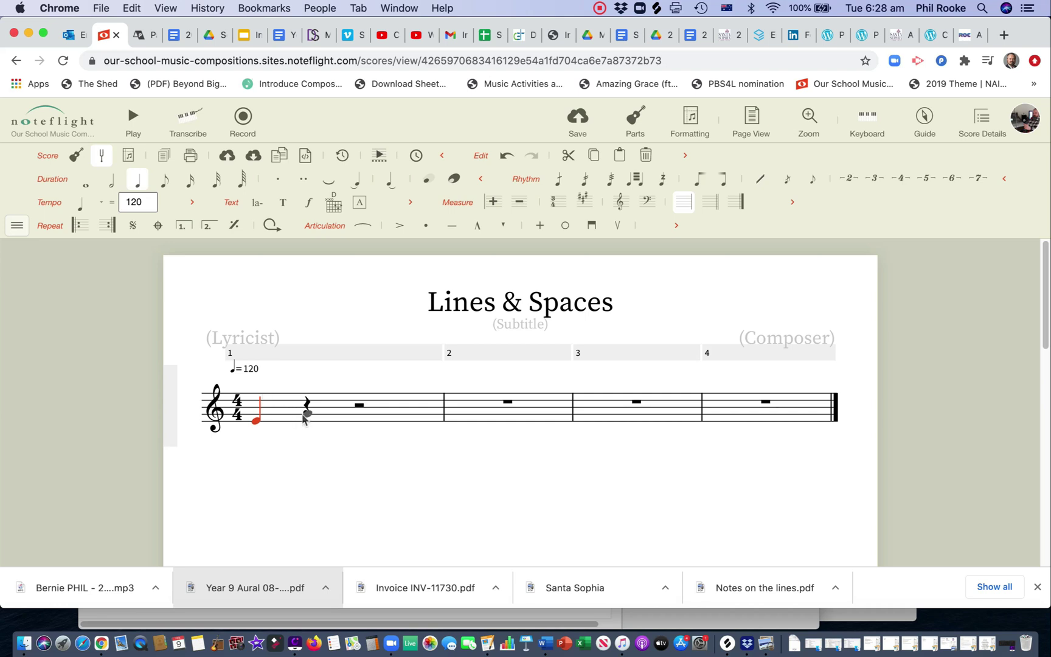
{"action": "left_click", "coordinate": [111, 183]}
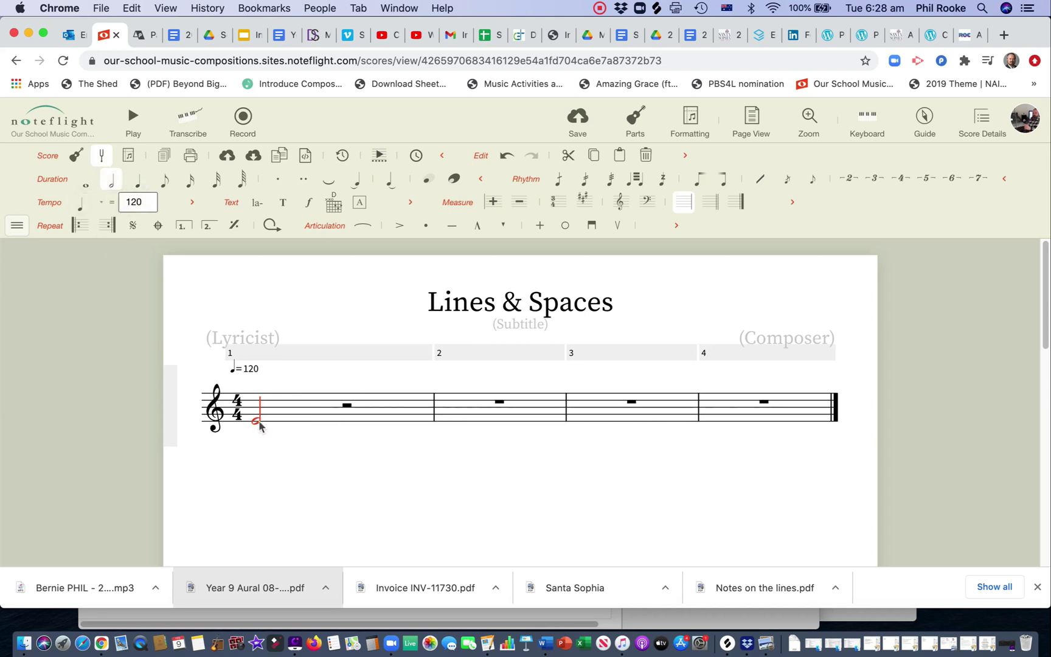
Step: Add half notes G, B, D and F on the upper staff lines, then reselect the first E
{"action": "left_click", "coordinate": [340, 414]}
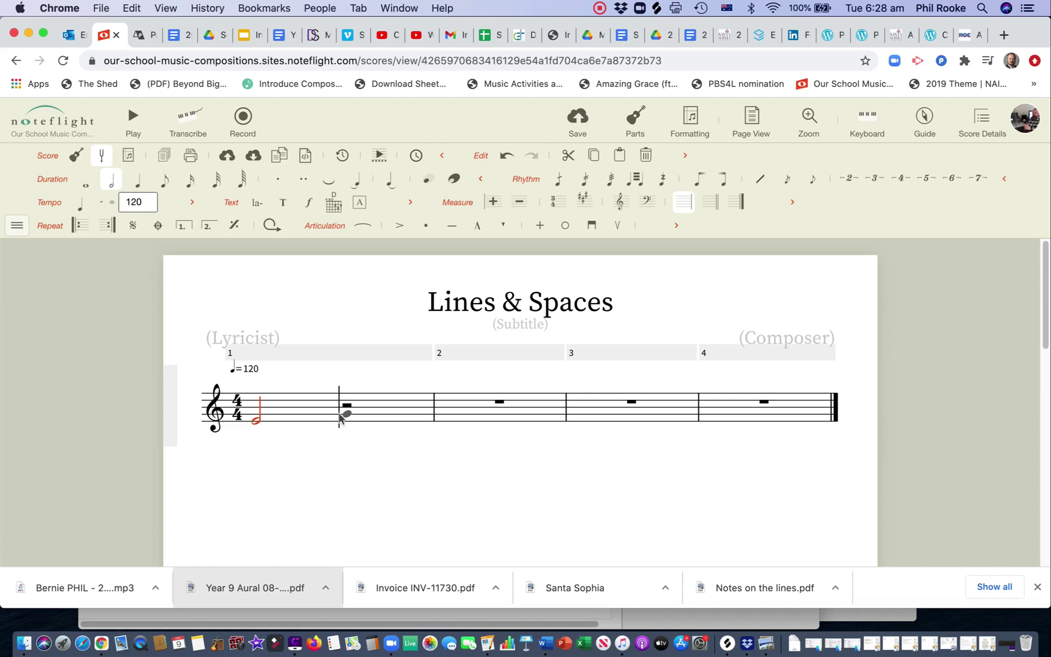
{"action": "left_click", "coordinate": [444, 408]}
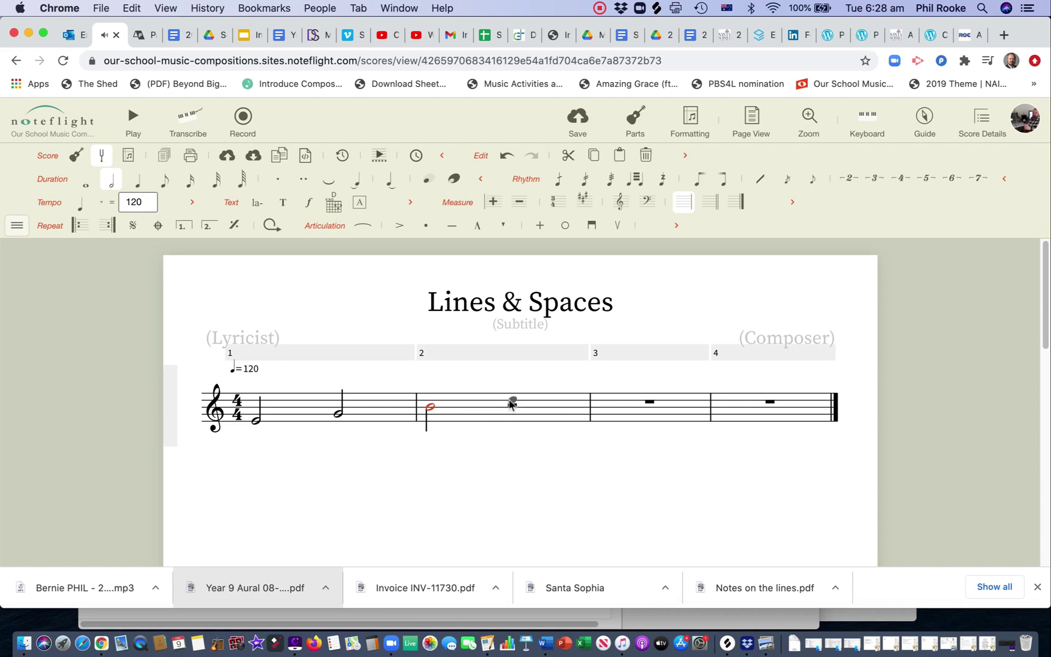
{"action": "left_click", "coordinate": [513, 401]}
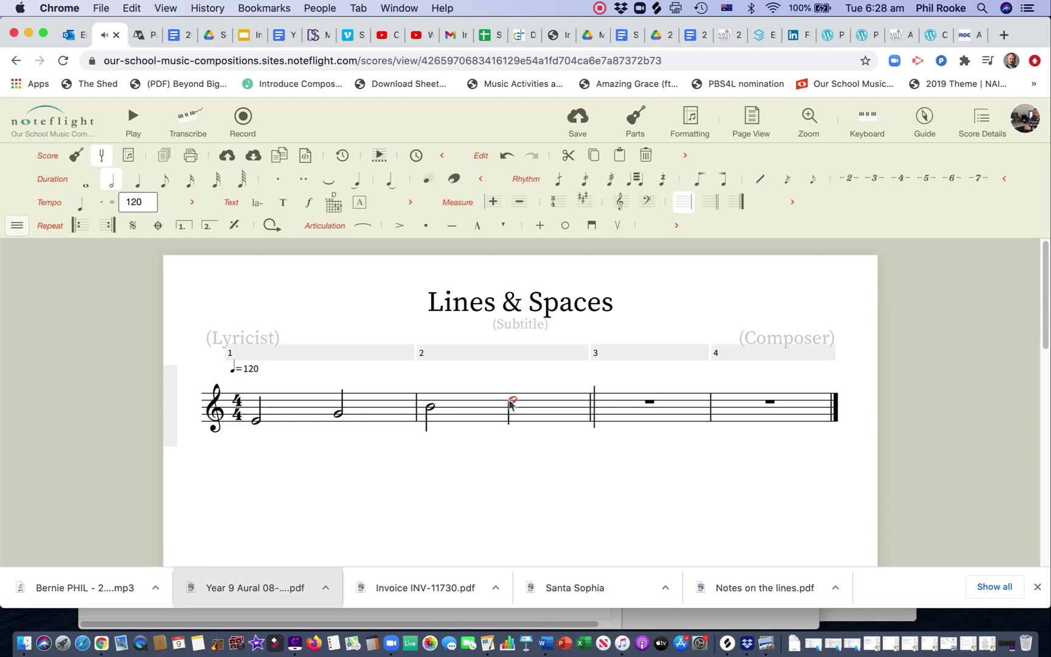
{"action": "left_click", "coordinate": [600, 394]}
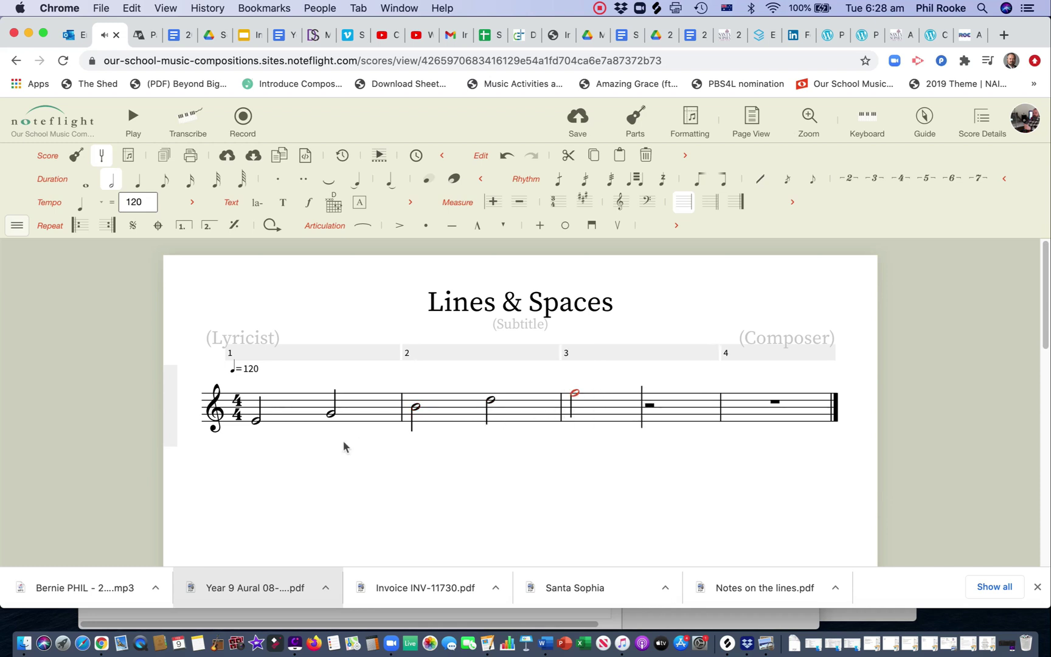
{"action": "left_click", "coordinate": [255, 423]}
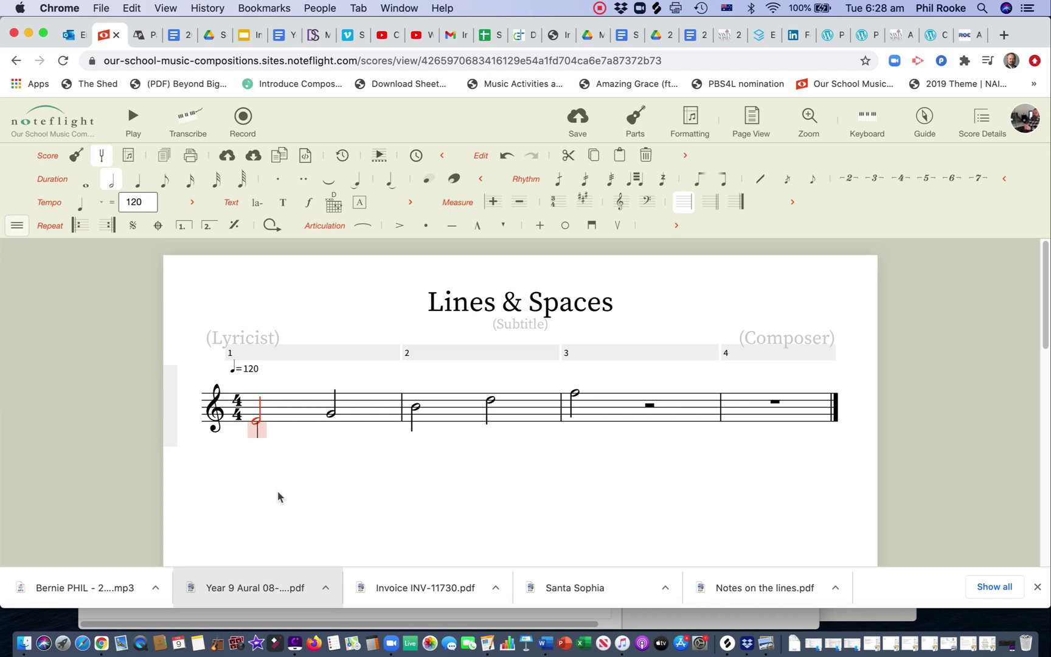
Step: Enter lyrics E, G, B, D, F under the five notes and move bar 4 to a new system
{"action": "type", "text": "E"}
{"action": "key", "text": "space"}
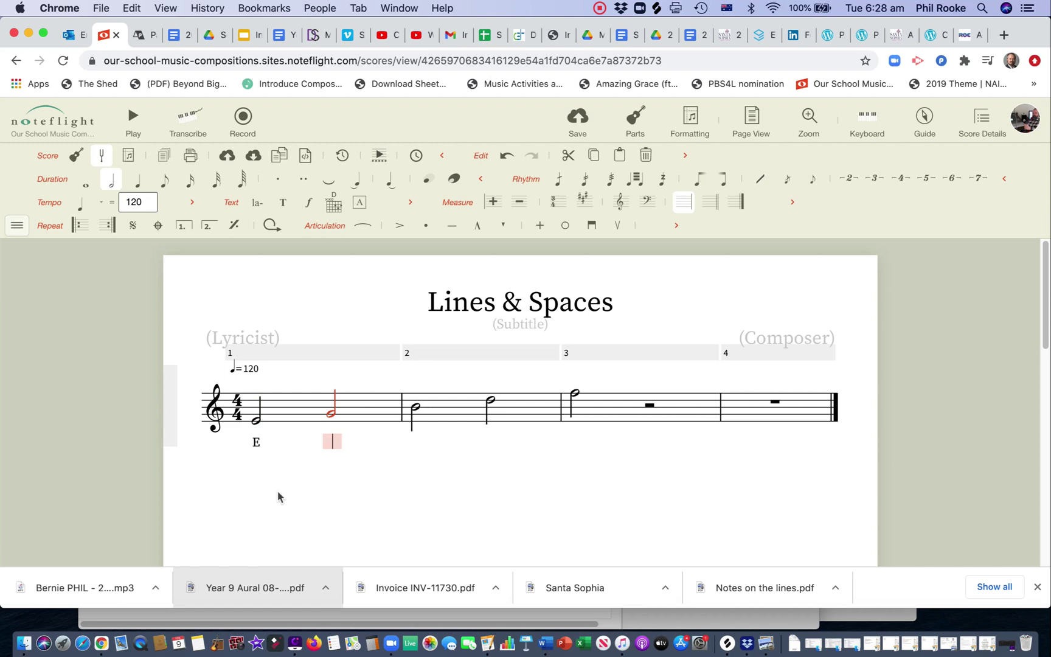
{"action": "type", "text": "G"}
{"action": "key", "text": "space"}
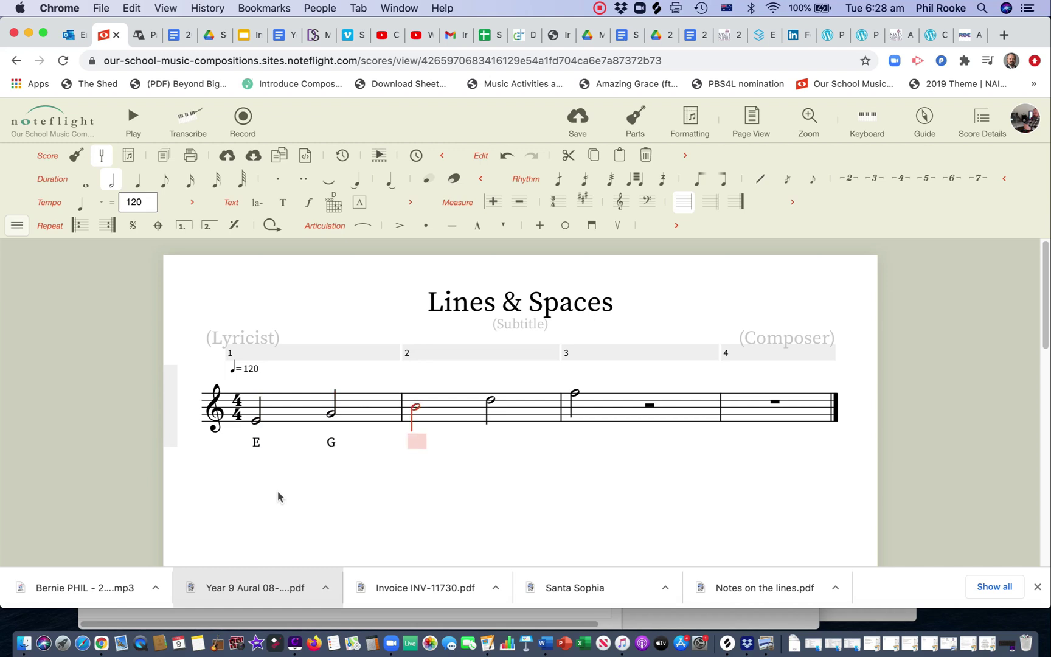
{"action": "type", "text": "B"}
{"action": "key", "text": "space"}
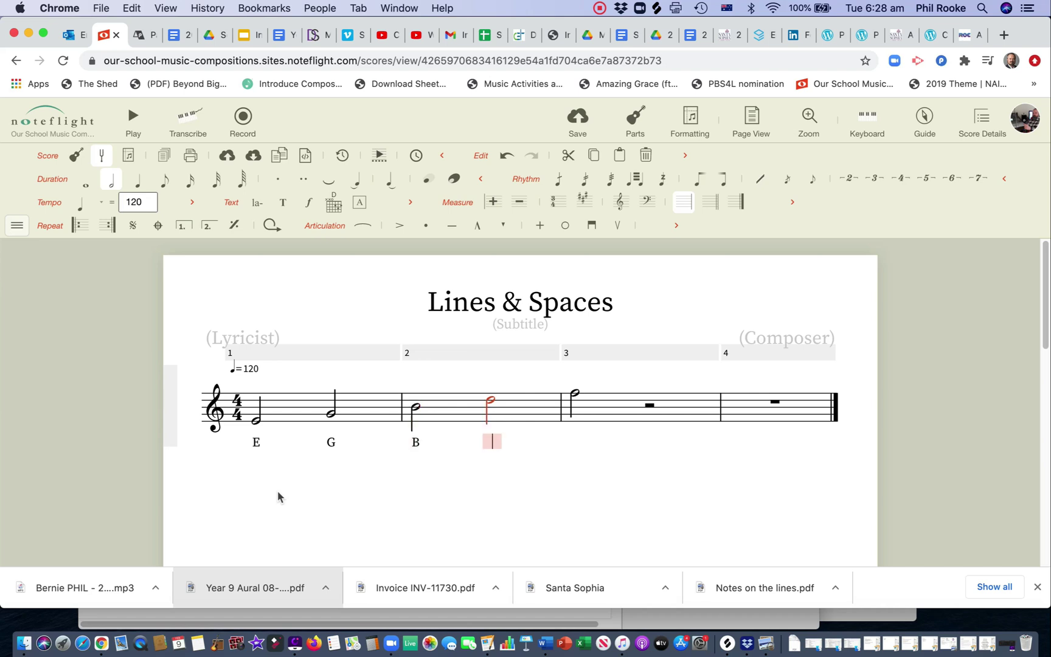
{"action": "type", "text": "D"}
{"action": "key", "text": "space"}
{"action": "type", "text": "F"}
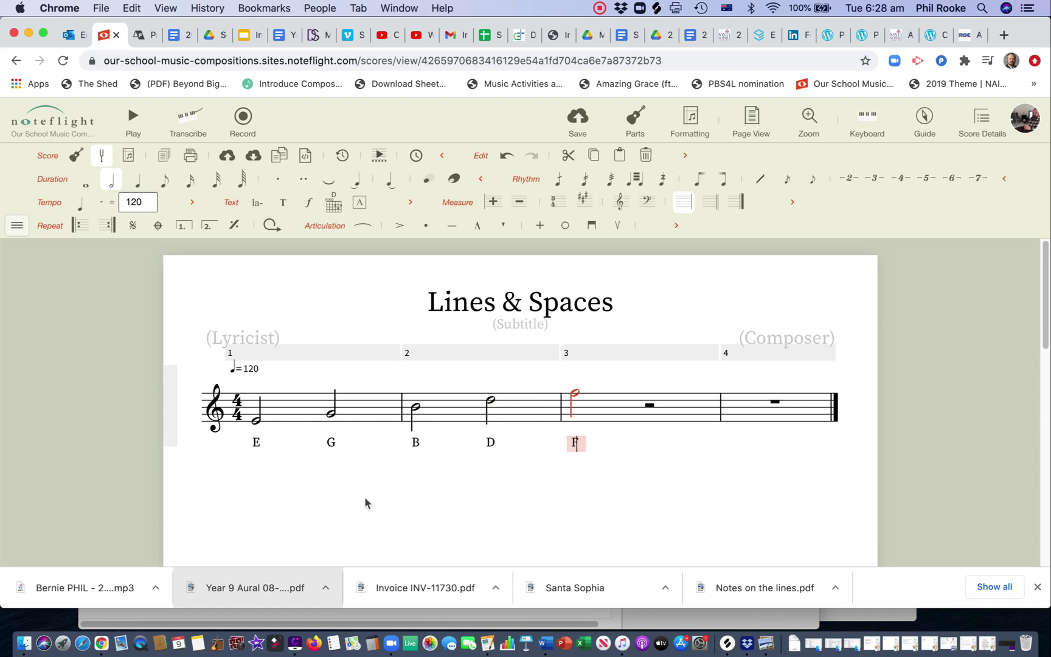
{"action": "left_click", "coordinate": [558, 517]}
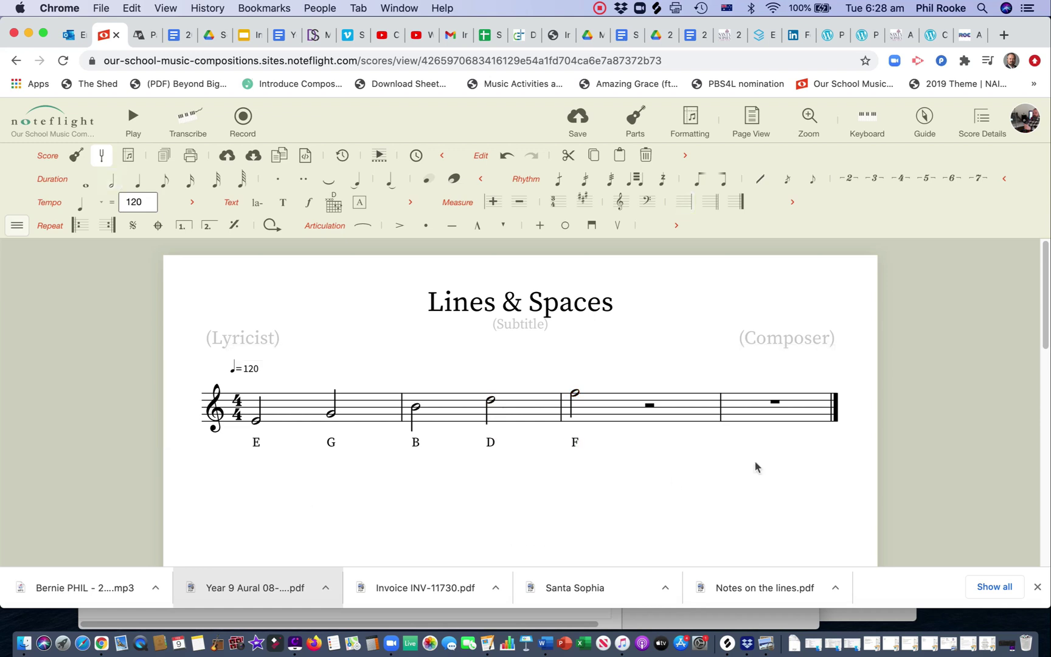
{"action": "left_click", "coordinate": [720, 416]}
{"action": "key", "text": "Return"}
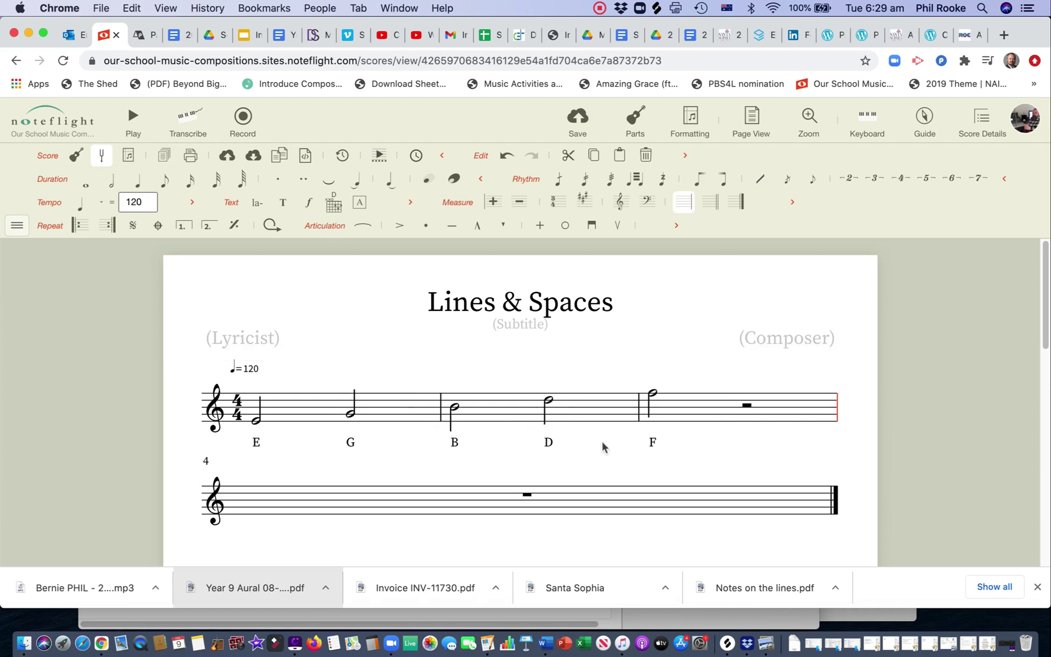
Step: Add measures after bar 4, then undo back to a single extra empty fifth bar
{"action": "left_click", "coordinate": [835, 509]}
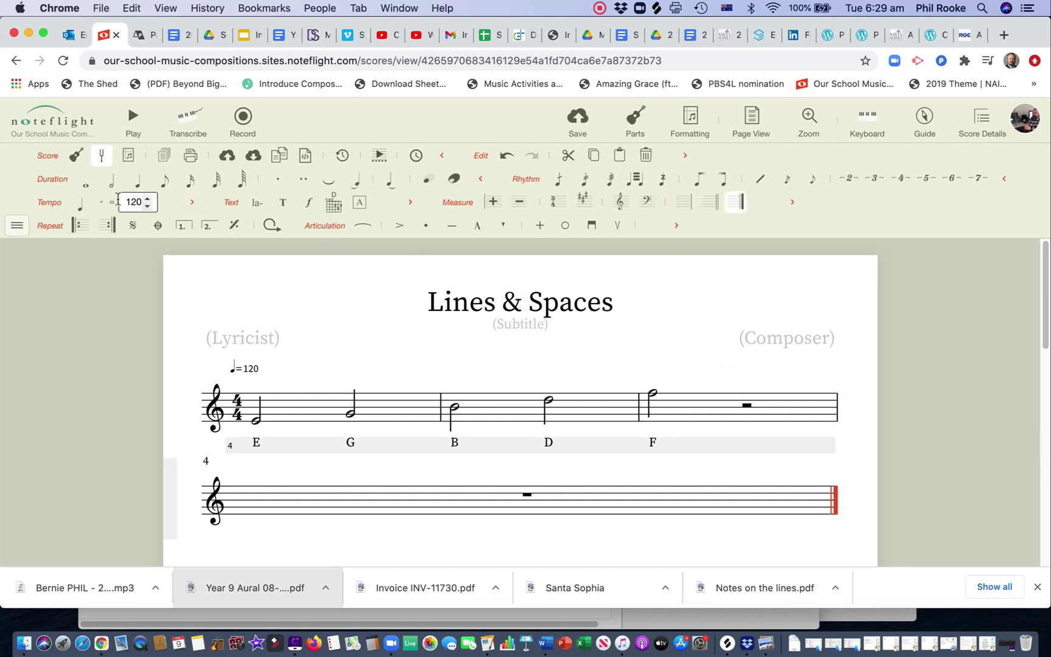
{"action": "left_click", "coordinate": [493, 203]}
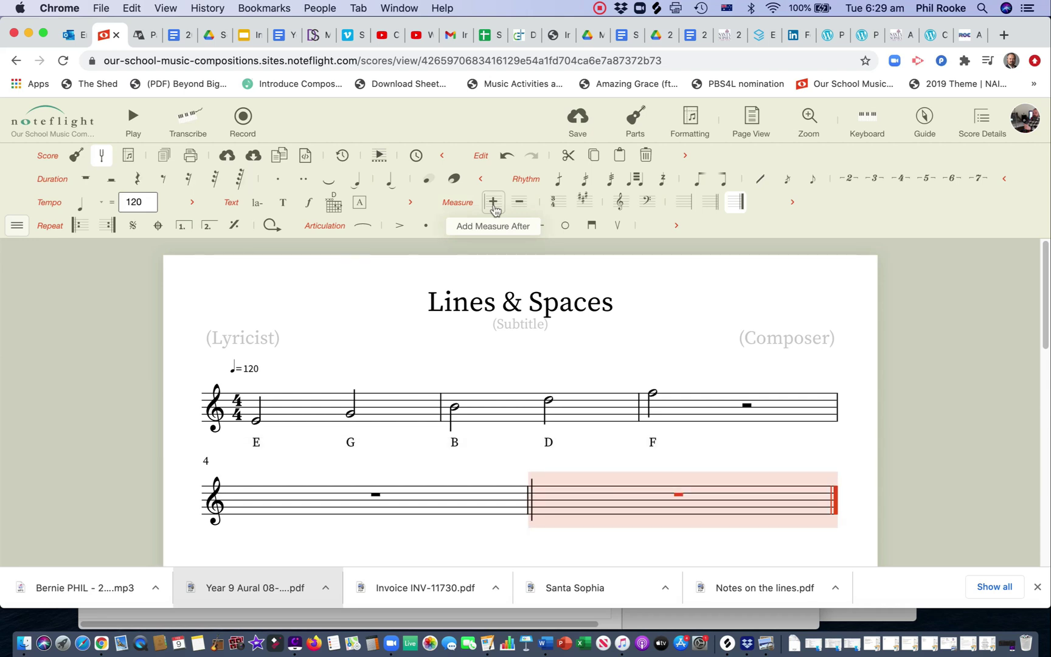
{"action": "left_click", "coordinate": [493, 203]}
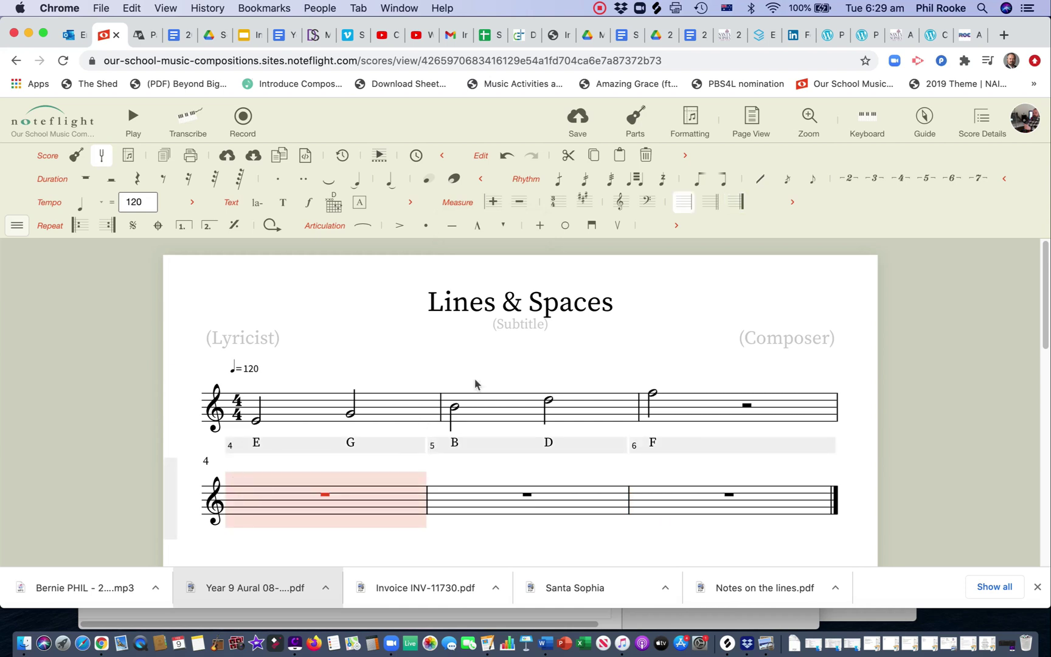
{"action": "key", "text": "super+z"}
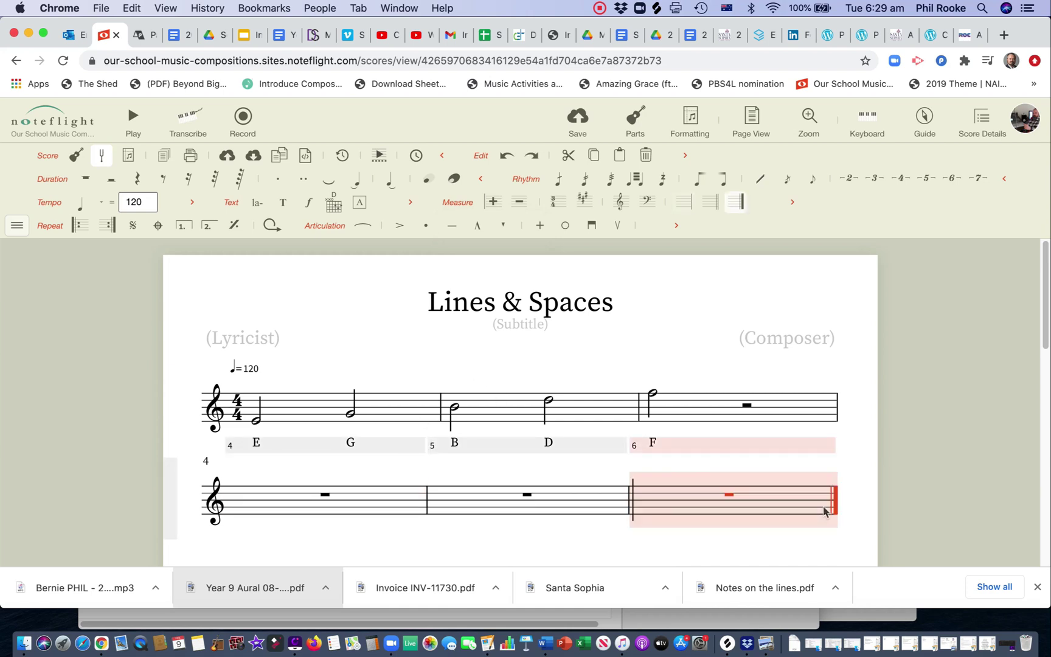
{"action": "key", "text": "super+z"}
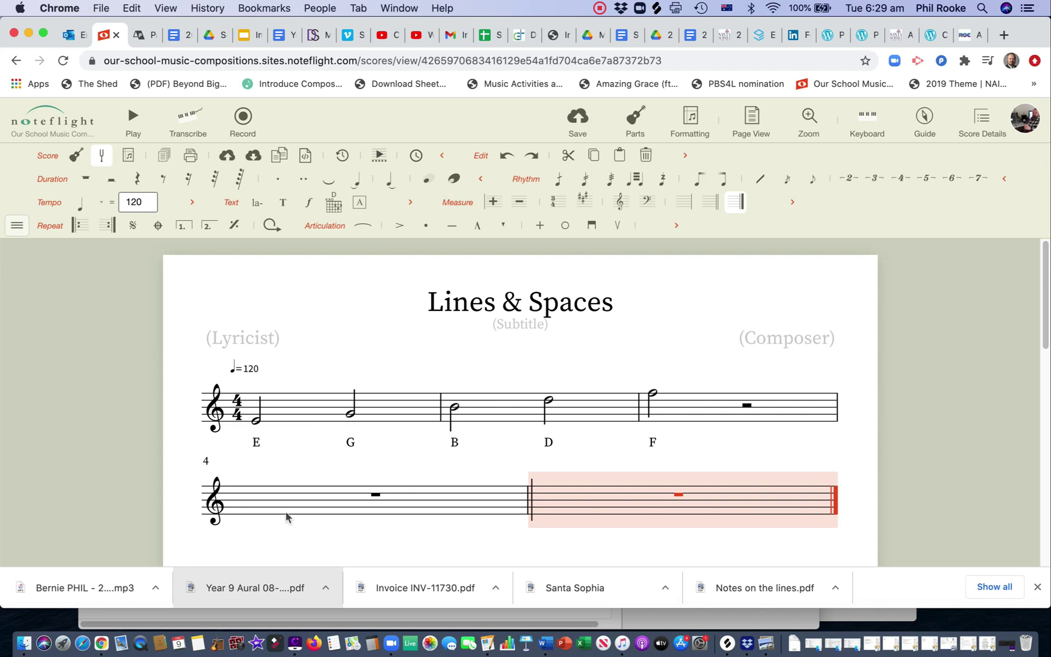
{"action": "key", "text": "super+shift+z"}
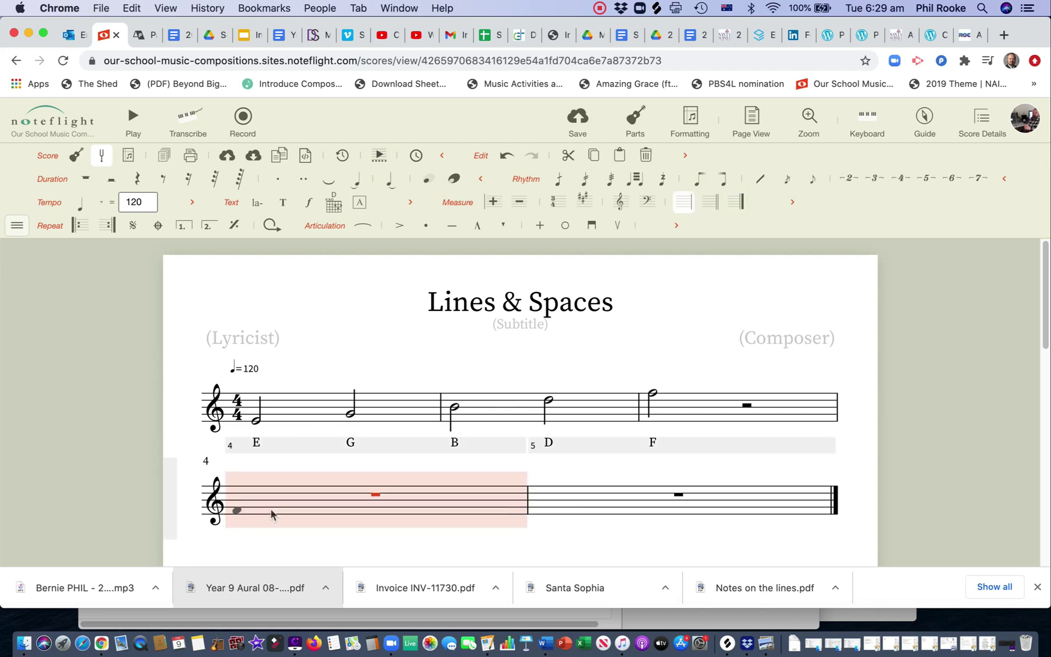
Step: Enter an F in the bottom space of bar 4 and make it a half note
{"action": "left_click", "coordinate": [271, 514]}
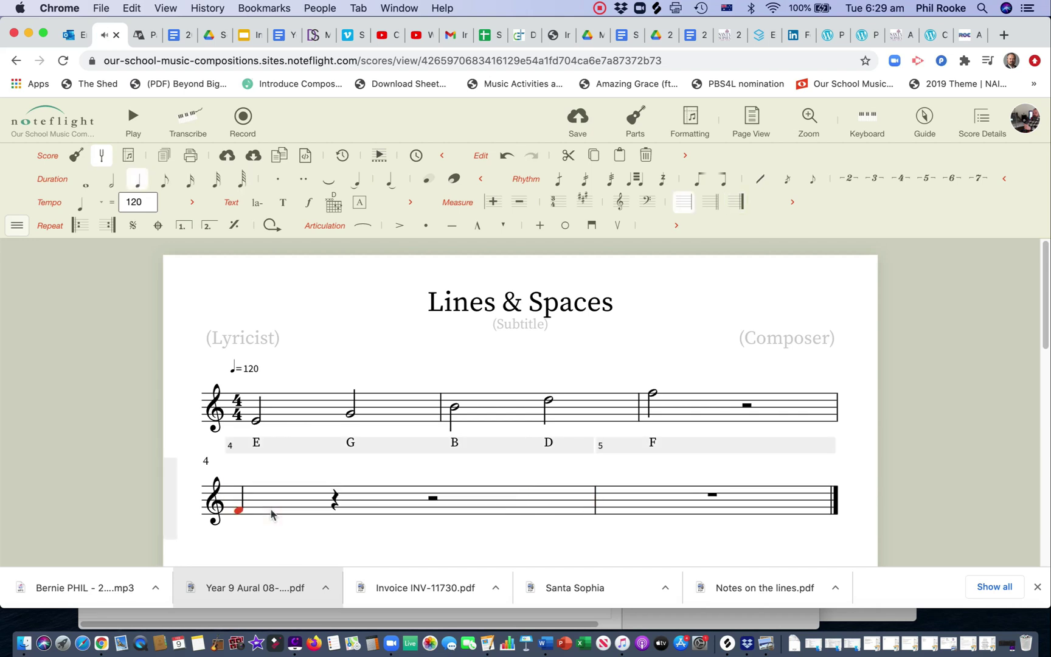
{"action": "left_click", "coordinate": [112, 191]}
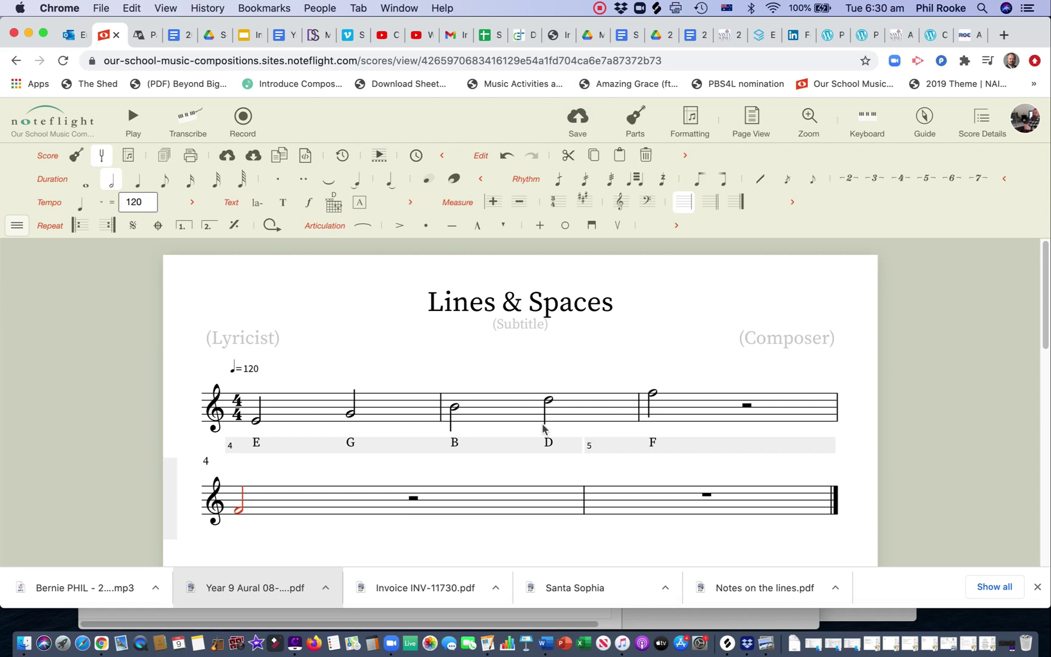
Step: Add half notes A, C and E after the F, then delete the empty last measure
{"action": "left_click", "coordinate": [418, 508]}
{"action": "left_click", "coordinate": [604, 497]}
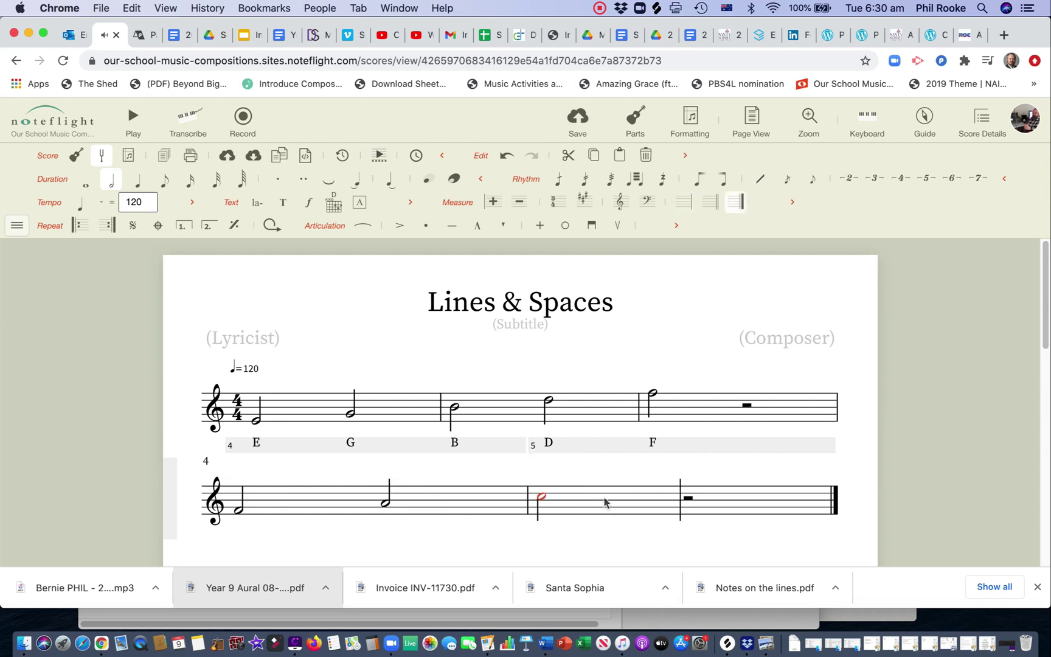
{"action": "left_click", "coordinate": [682, 494]}
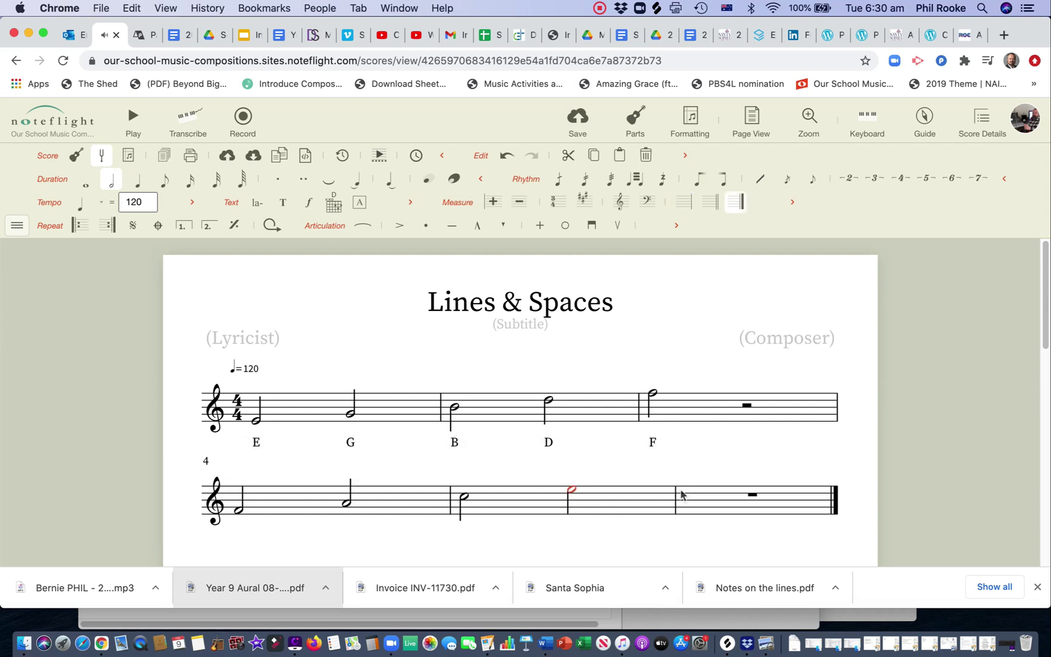
{"action": "left_click", "coordinate": [833, 503]}
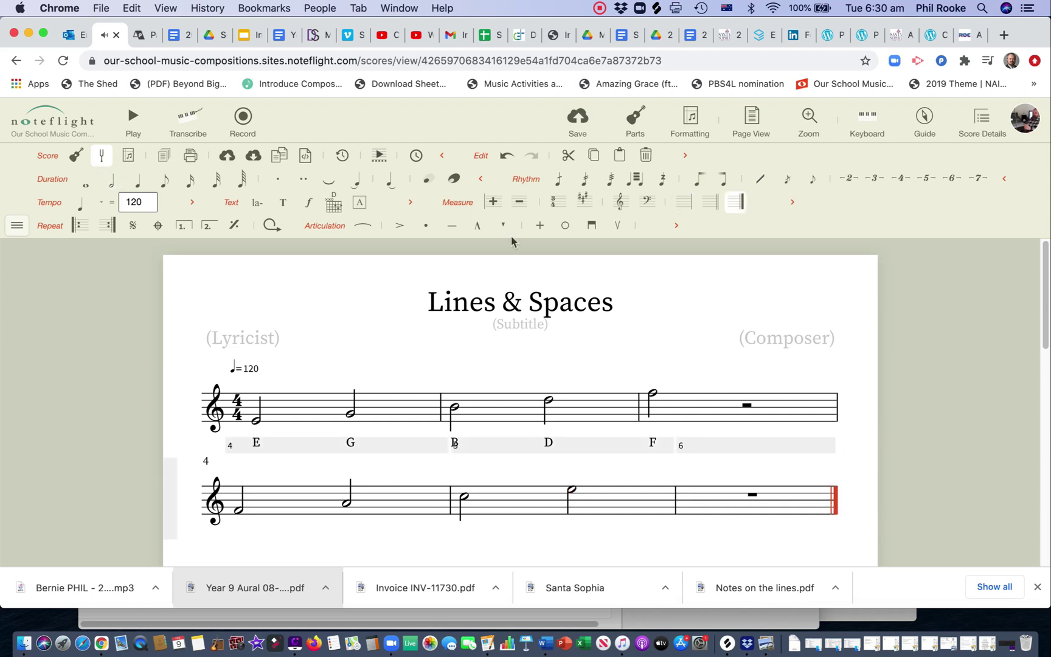
{"action": "left_click", "coordinate": [520, 202]}
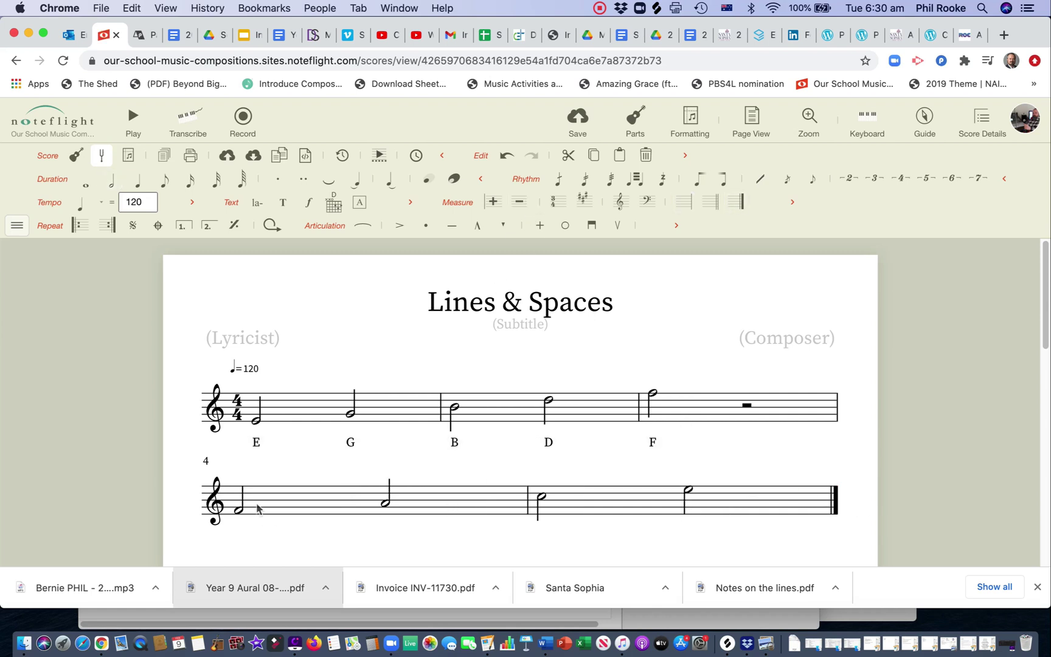
Step: Starting from bar 4's F, enter lyrics F, A, C and E under the four half notes
{"action": "left_click", "coordinate": [238, 511]}
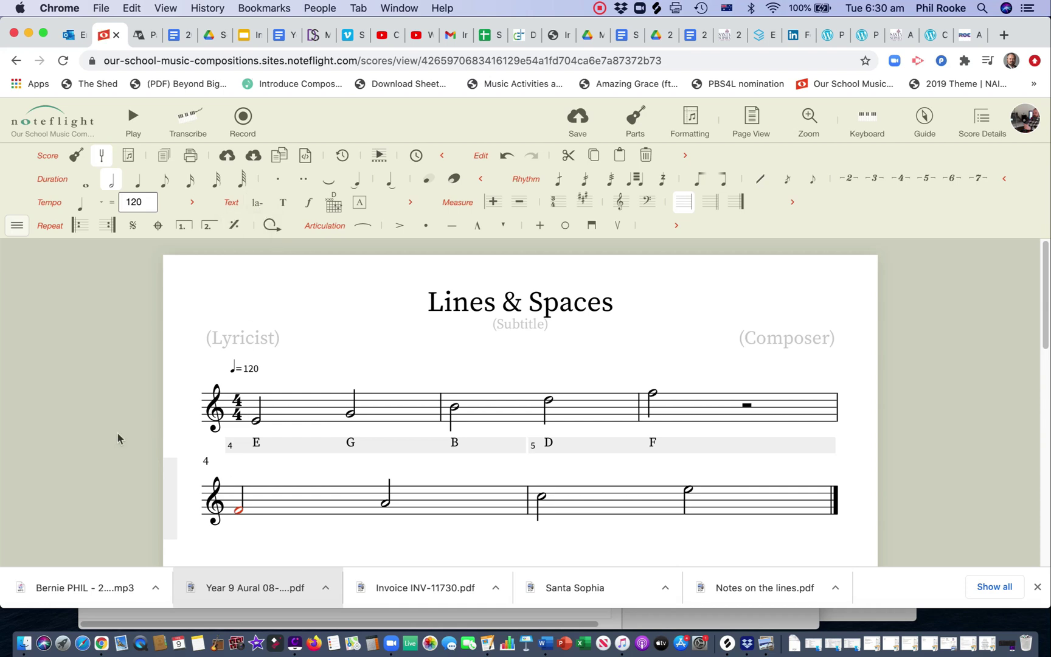
{"action": "key", "text": "ctrl+l"}
{"action": "type", "text": "F"}
{"action": "key", "text": "space"}
{"action": "type", "text": "A"}
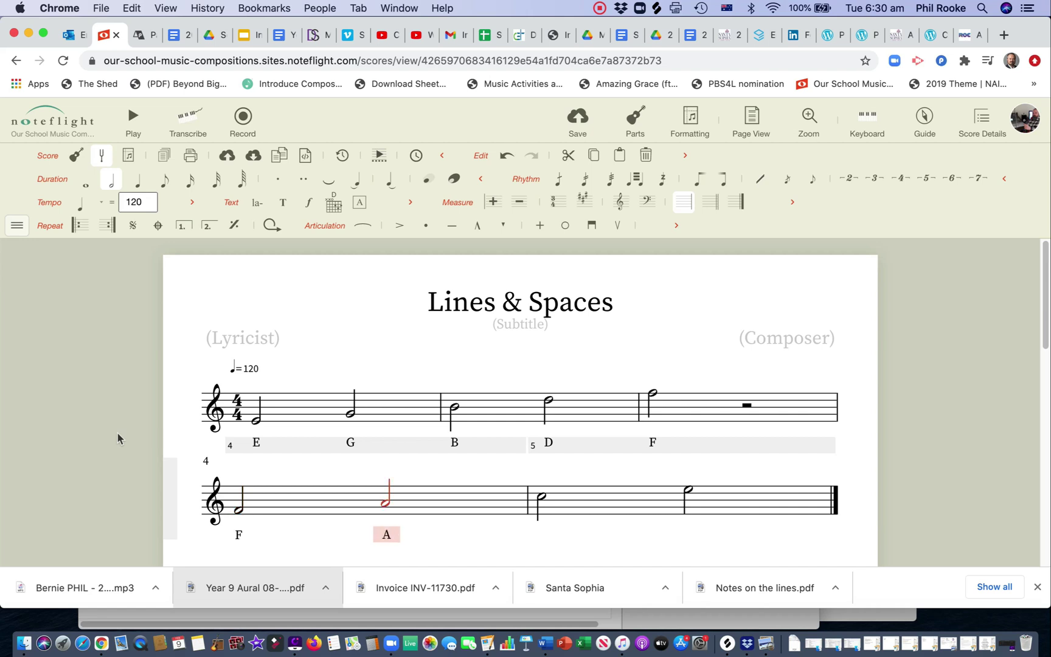
{"action": "key", "text": "space"}
{"action": "type", "text": "C"}
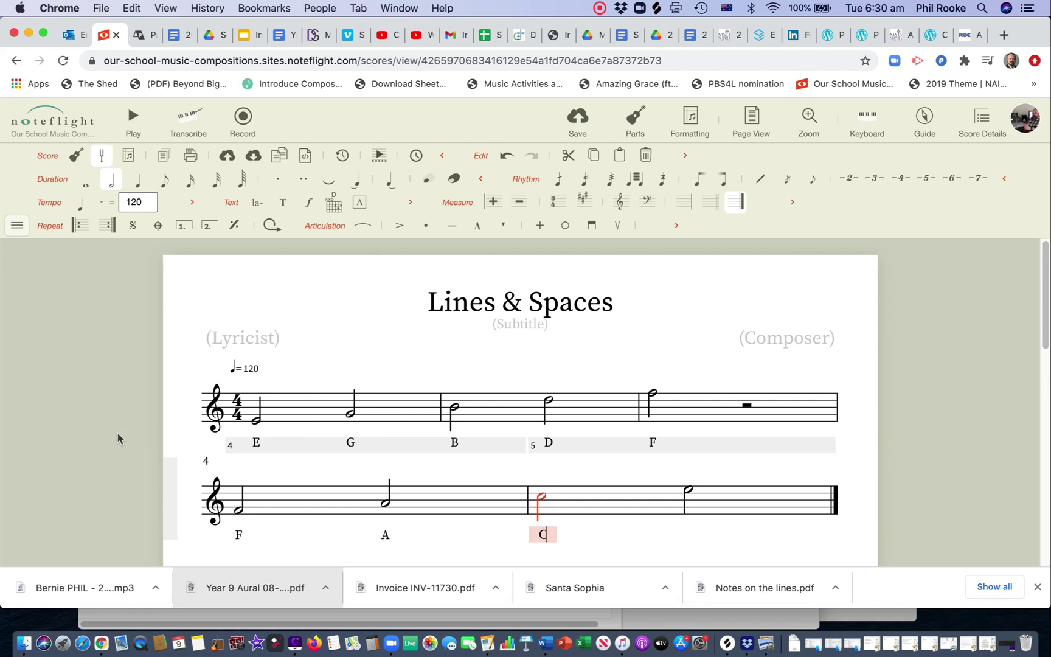
{"action": "key", "text": "space"}
{"action": "type", "text": "E"}
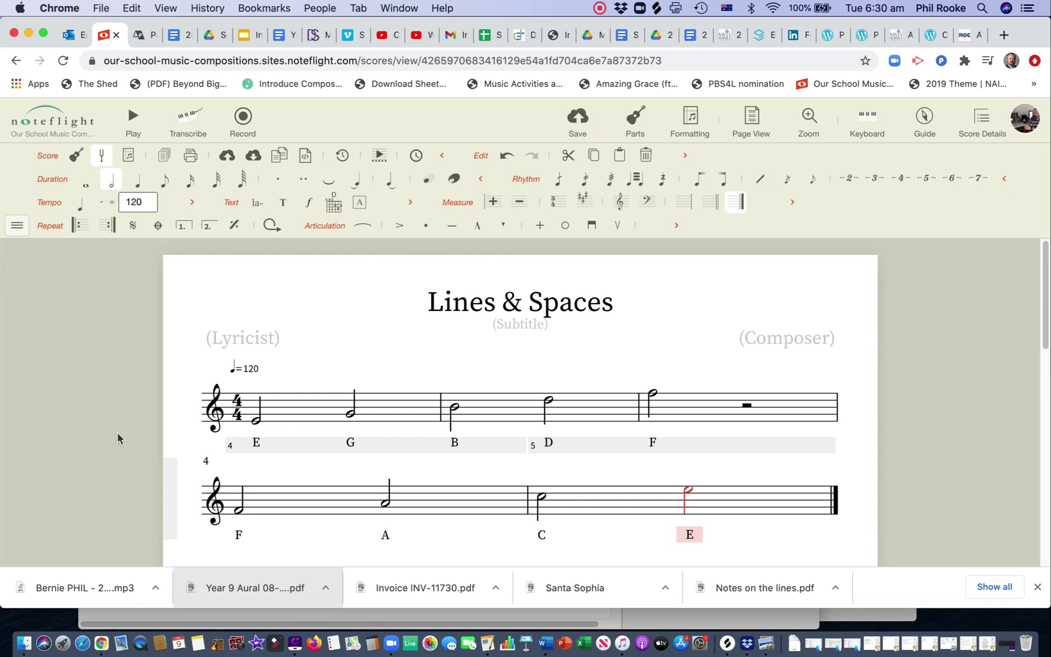
{"action": "key", "text": "Escape"}
{"action": "scroll", "coordinate": [330, 502], "scroll_direction": "down", "scroll_amount": 2}
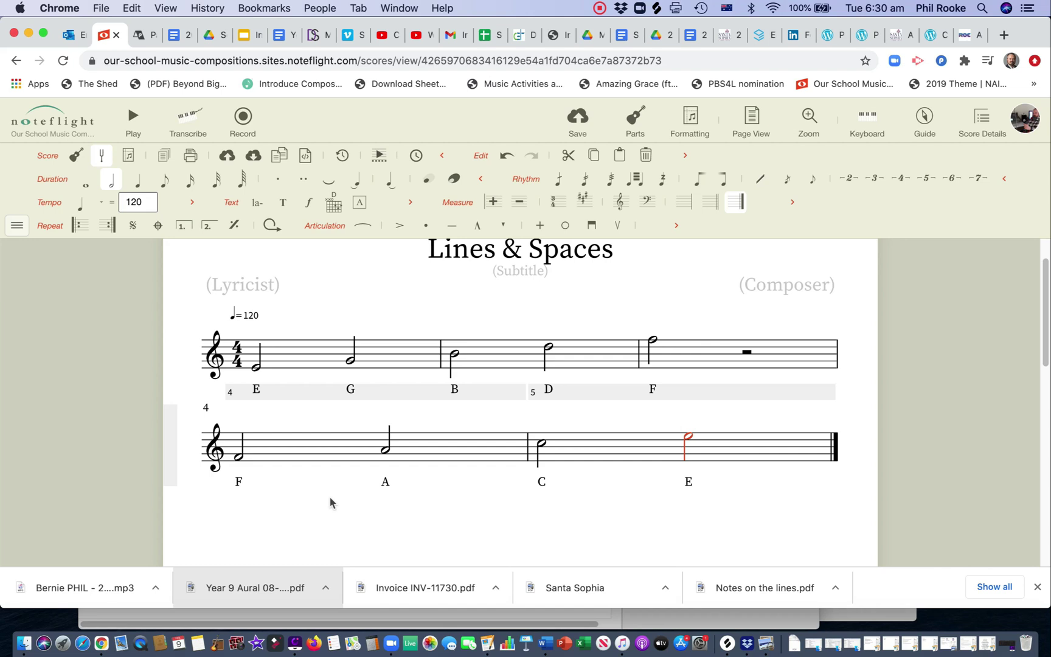
{"action": "scroll", "coordinate": [329, 496], "scroll_direction": "up", "scroll_amount": 1}
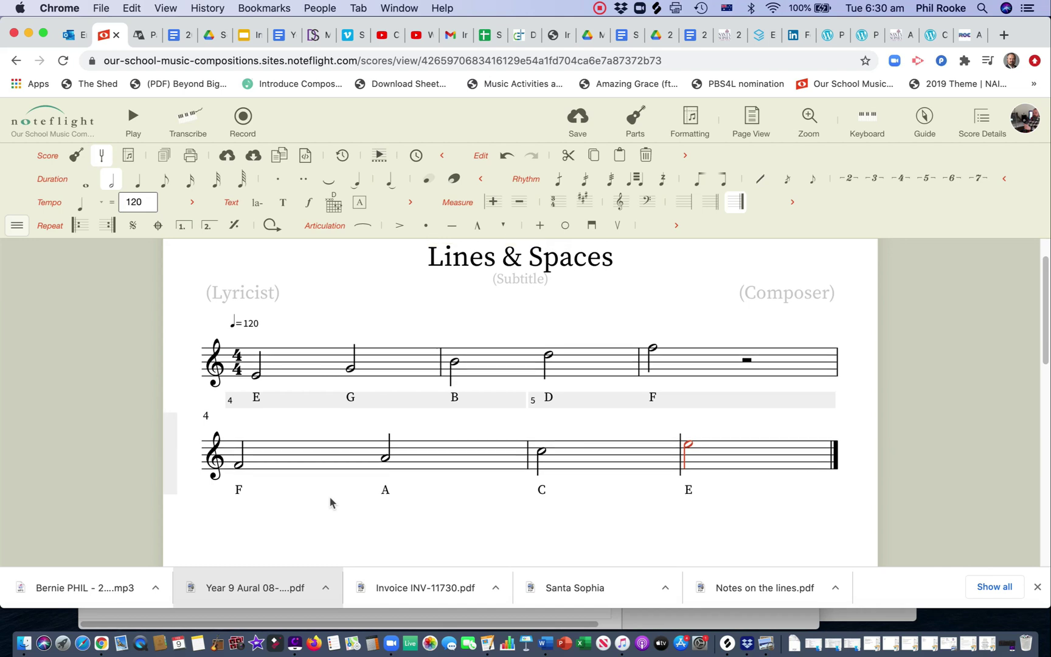